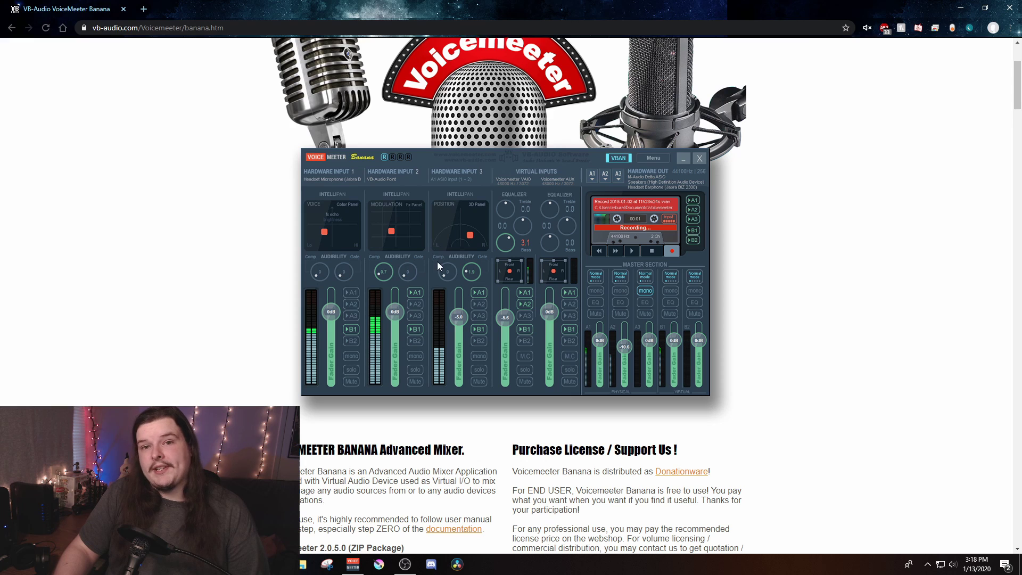
Look over the Voicemeeter Banana product page down to its download packages
scroll(493, 283, up, 3)
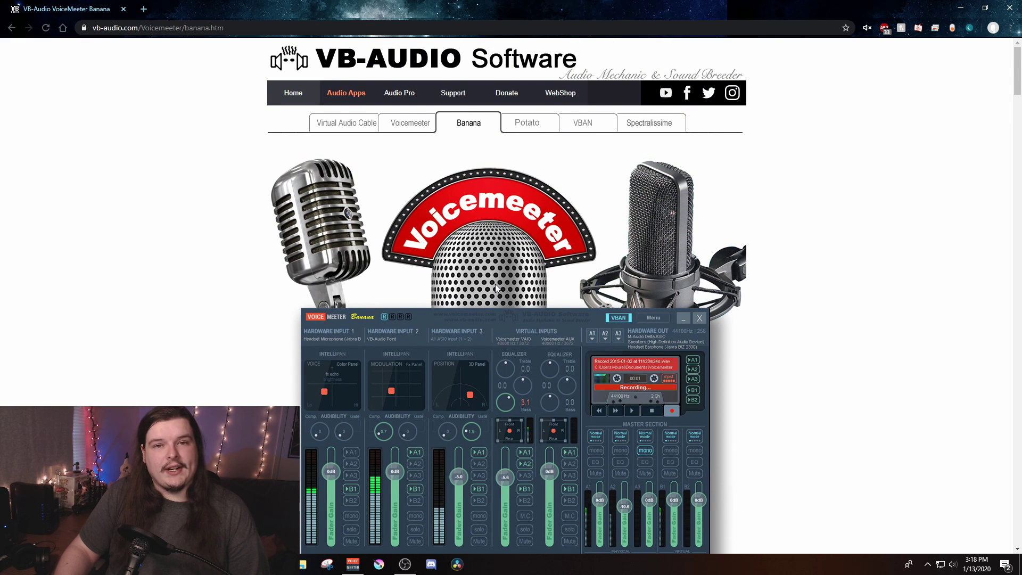
scroll(495, 283, down, 4)
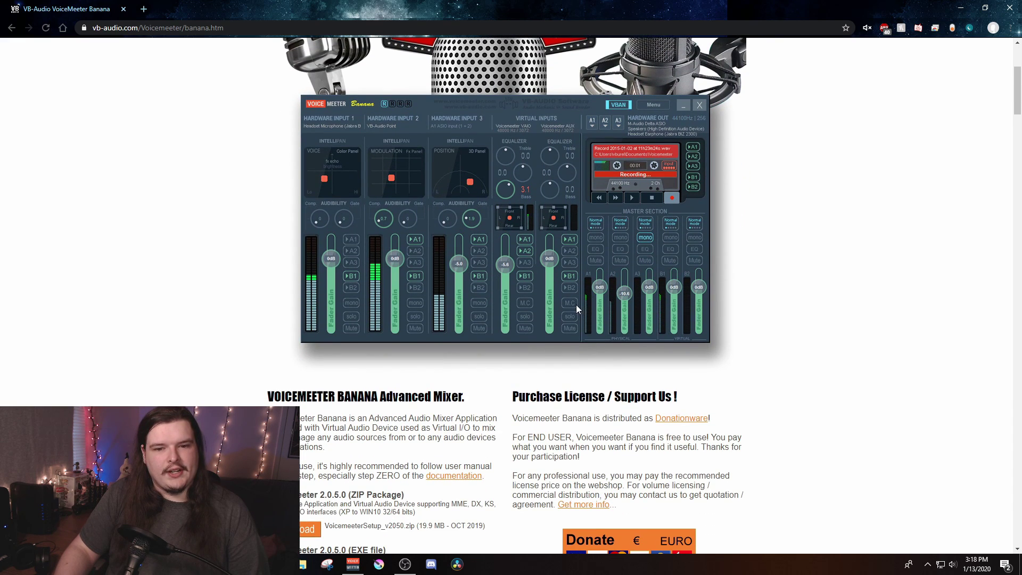
scroll(576, 307, down, 5)
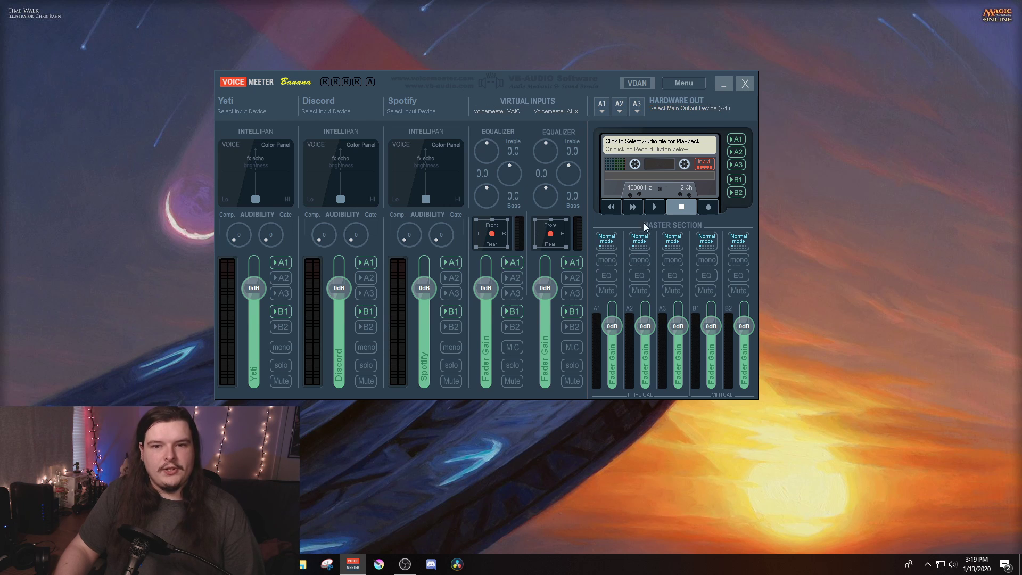
Set Voicemeeter's preferred main sample rate to 48000 Hz in the system settings and close them
click(686, 85)
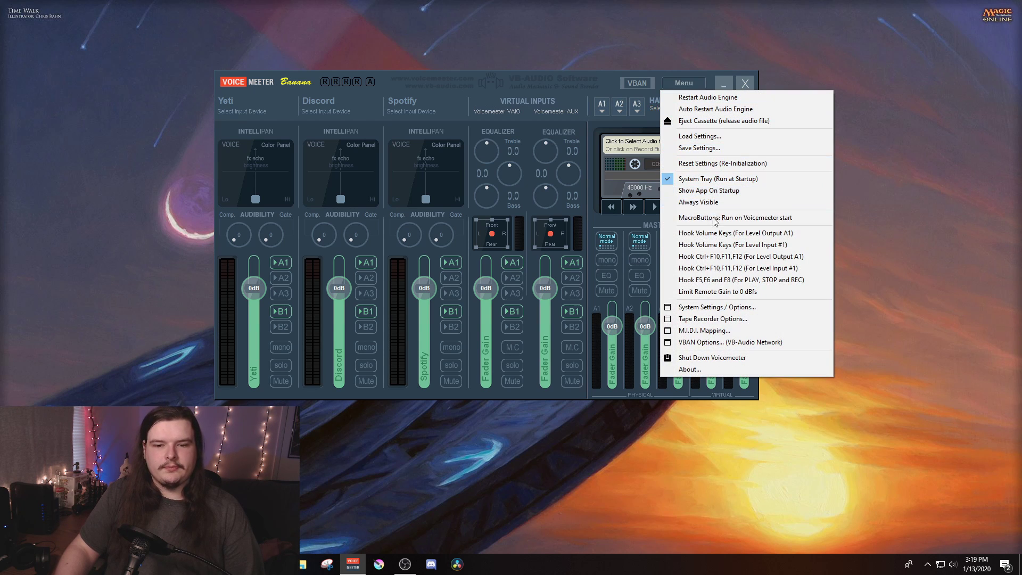
click(715, 306)
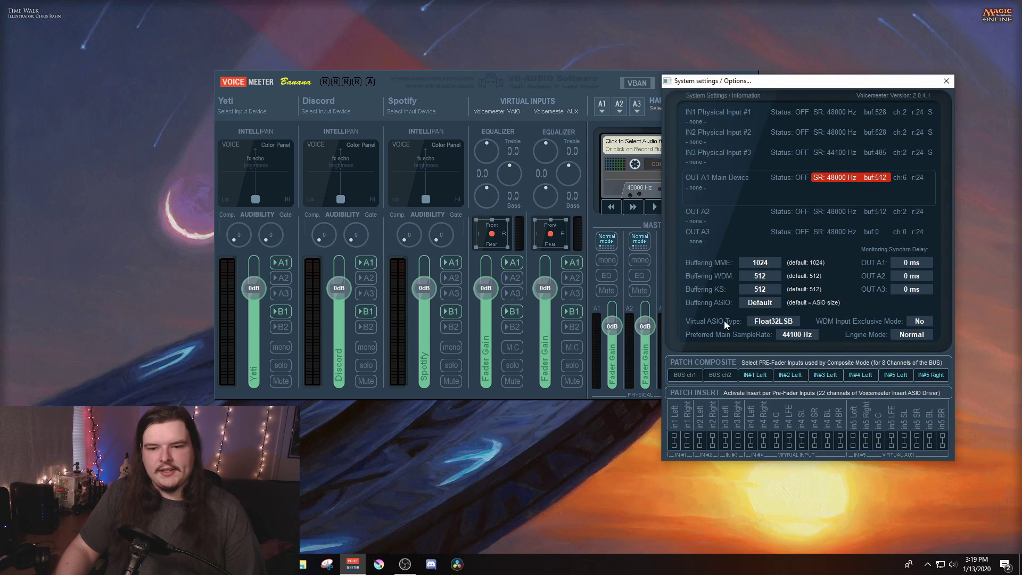
click(789, 338)
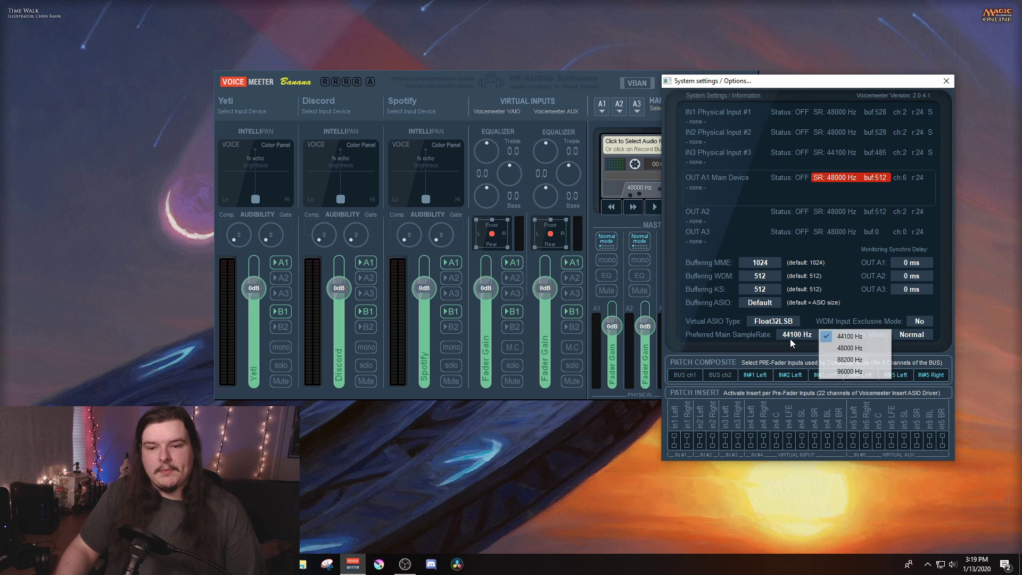
click(836, 349)
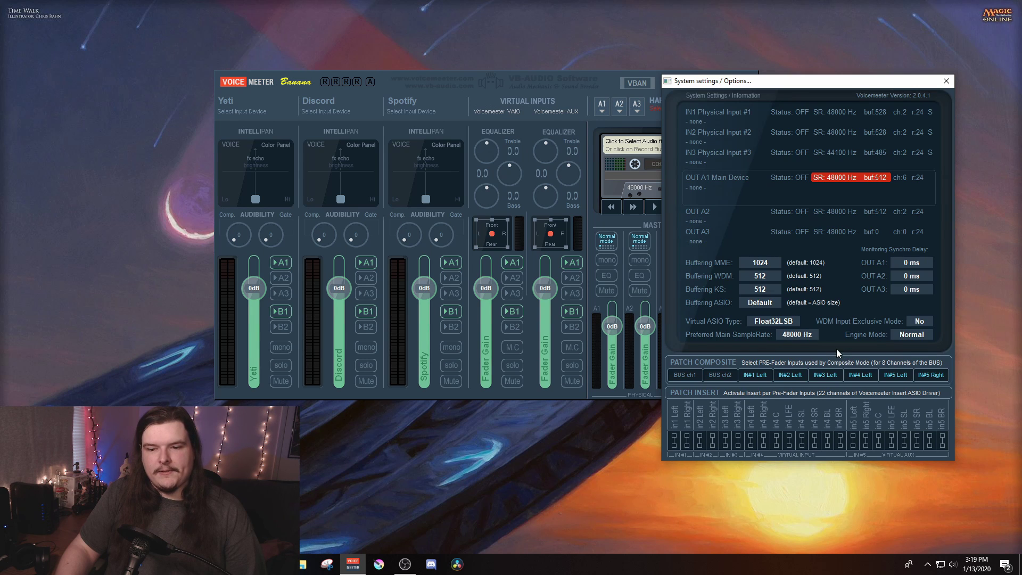
click(949, 81)
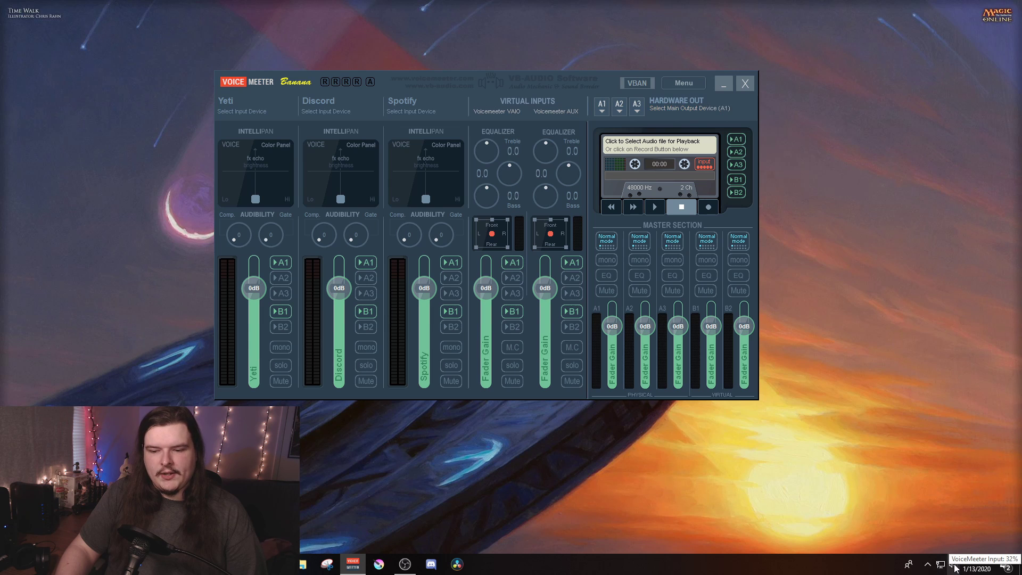
Set the default format of the AT2005USB recording microphone in Windows to 2 channel, 16 bit, 48000 Hz (DVD Quality)
right_click(954, 568)
click(925, 538)
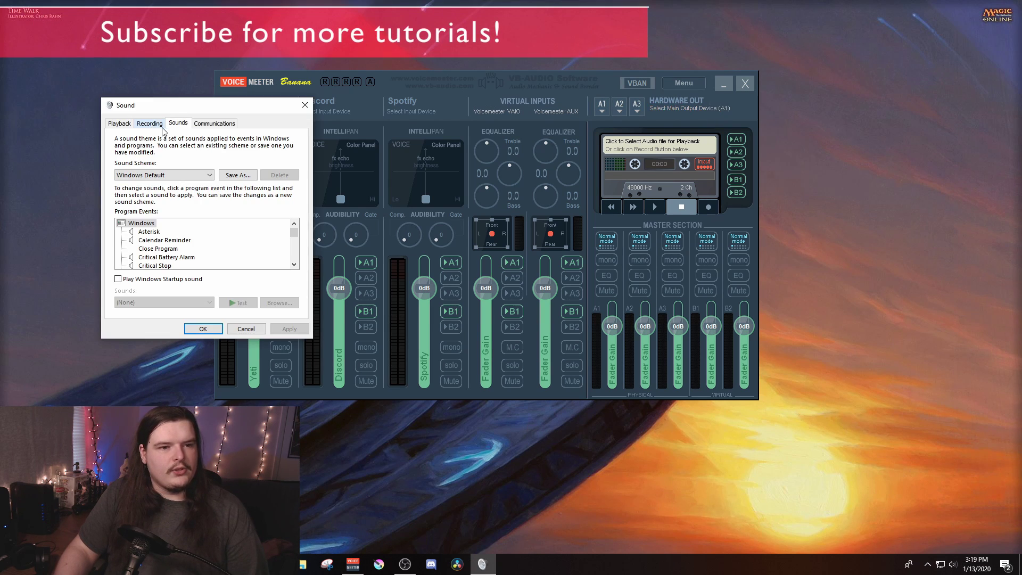
click(154, 127)
right_click(187, 168)
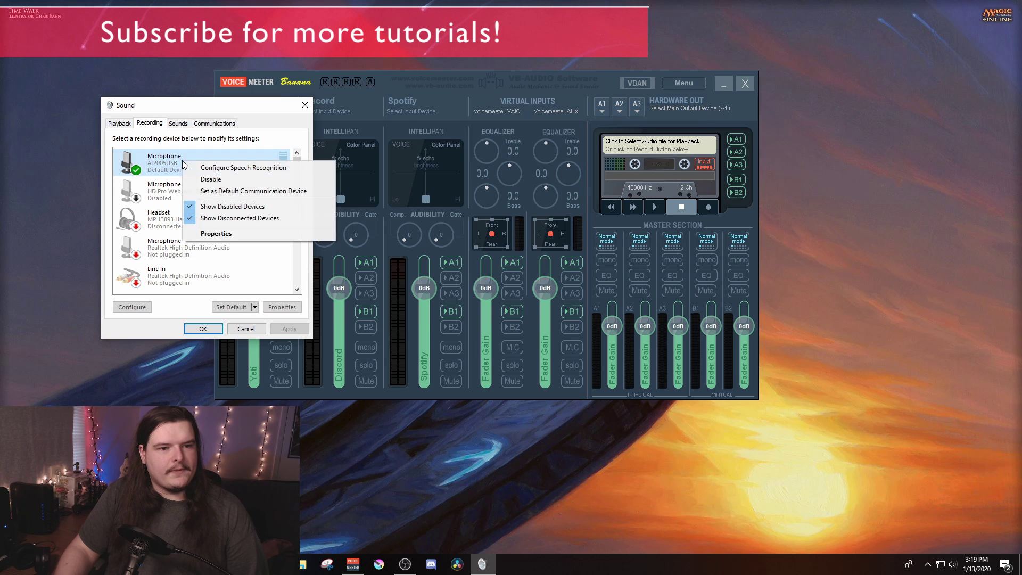
click(202, 233)
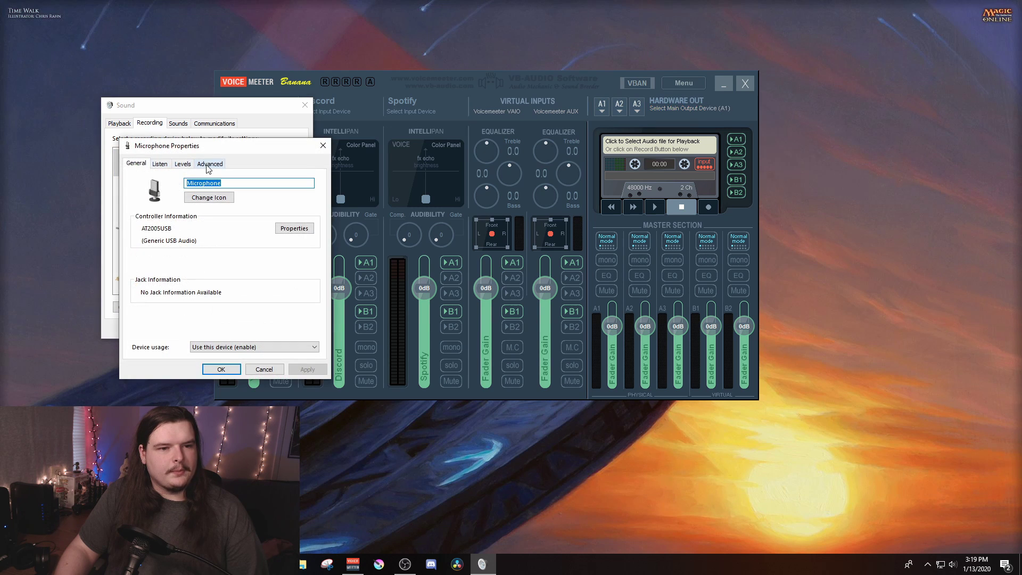
click(209, 163)
click(212, 214)
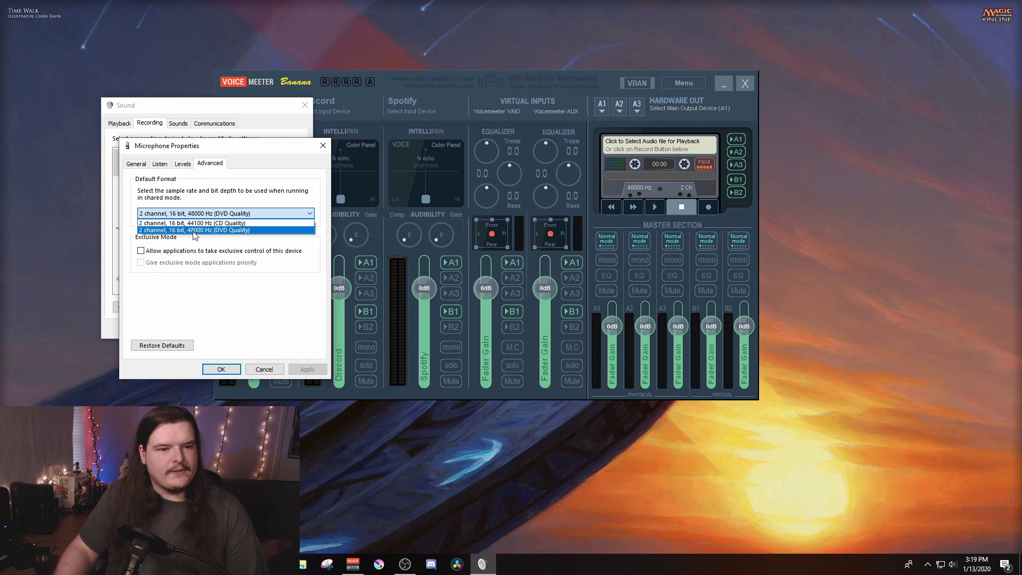
click(228, 231)
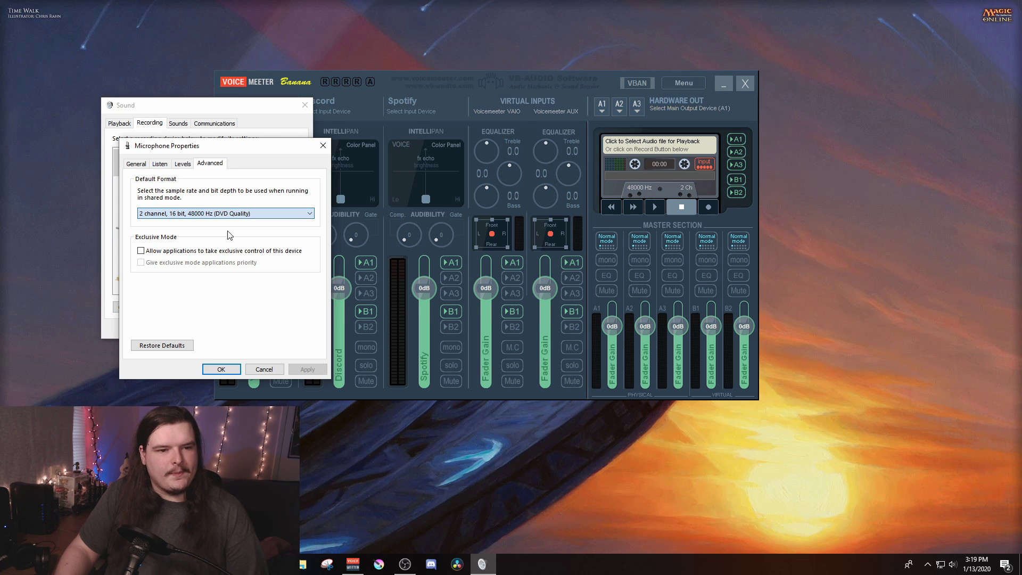
click(227, 369)
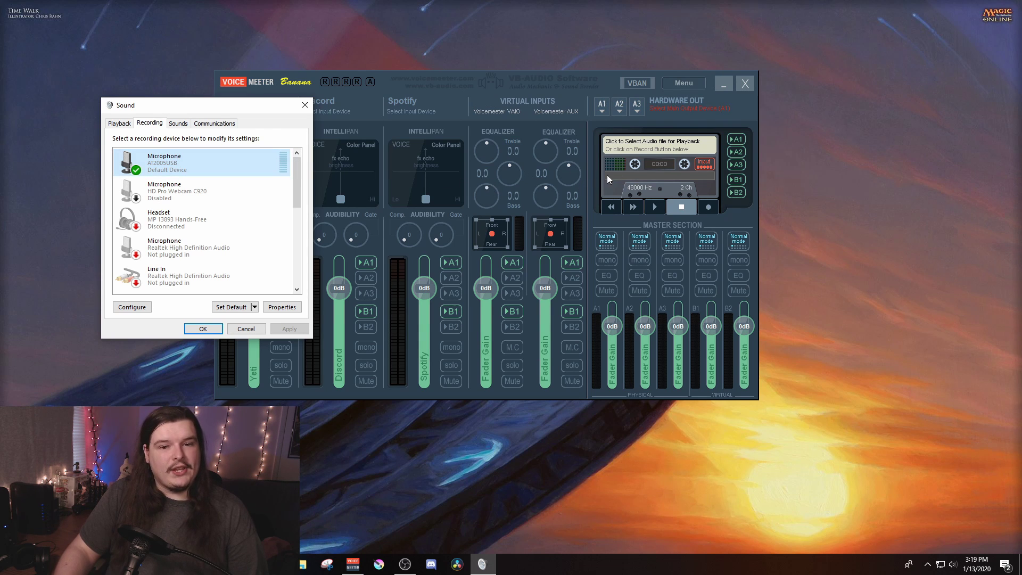
click(305, 108)
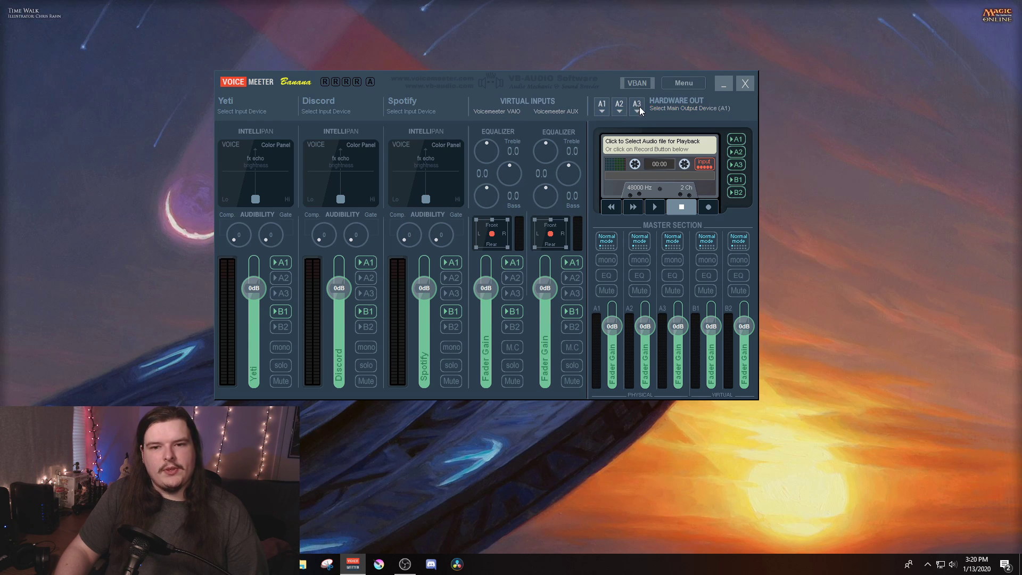
Set hardware output A1 to WDM: Realtek HD Audio 2nd output
click(604, 106)
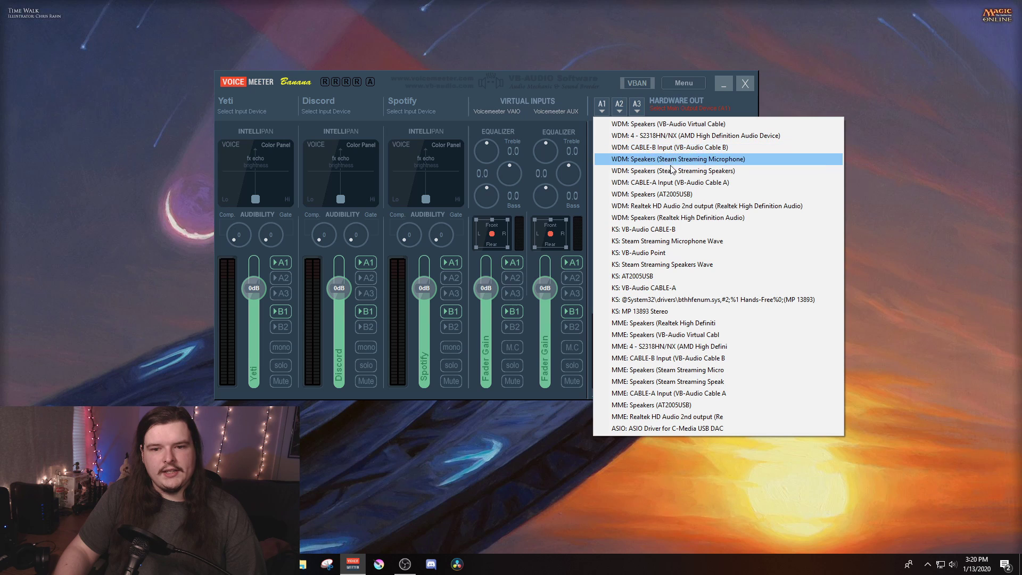
click(694, 207)
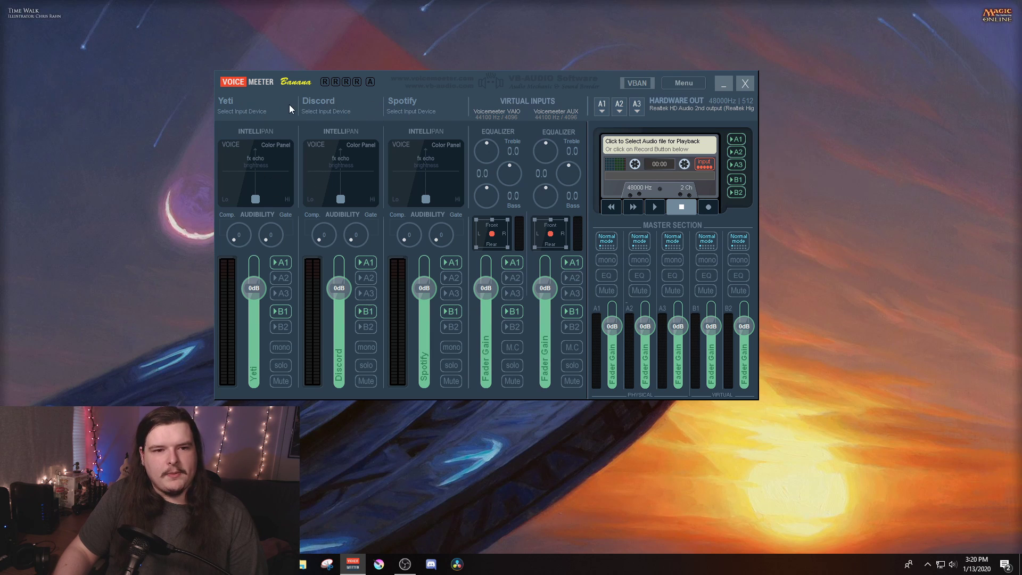
Keep Yeti as the first hardware input's label and assign WDM: Microphone (AT2005USB) as its device
right_click(232, 104)
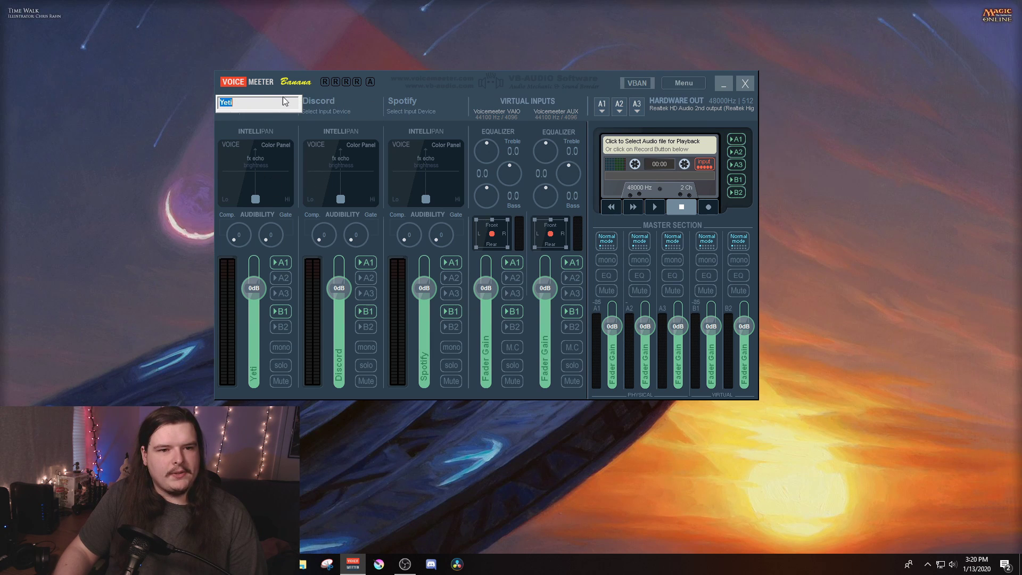
click(292, 103)
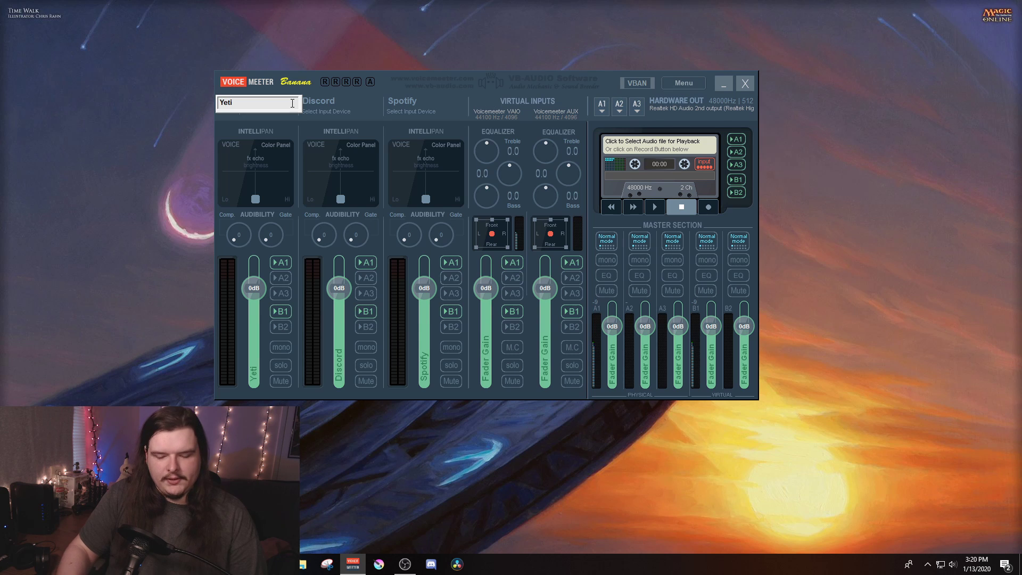
key(Return)
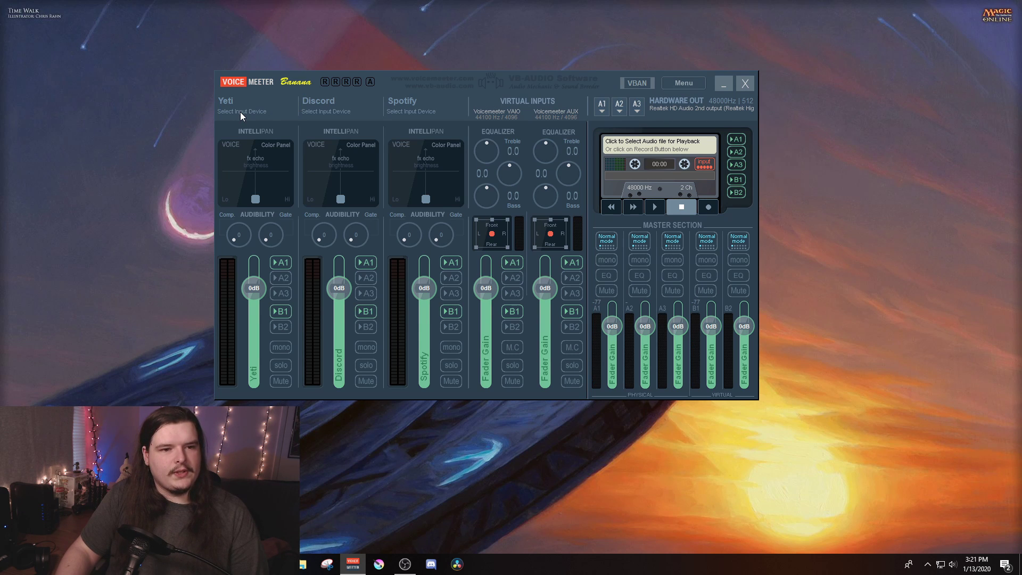
click(241, 111)
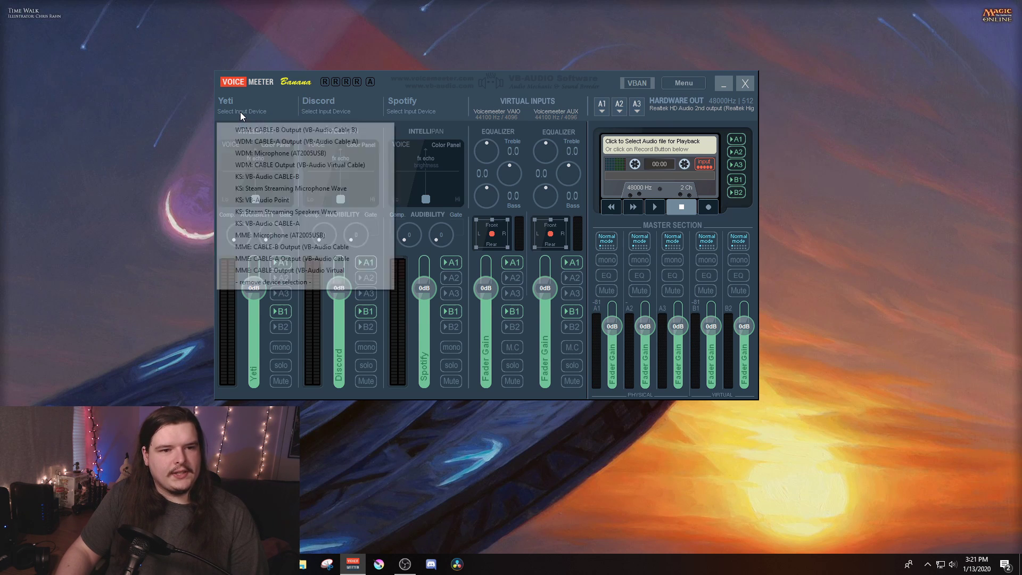
click(272, 154)
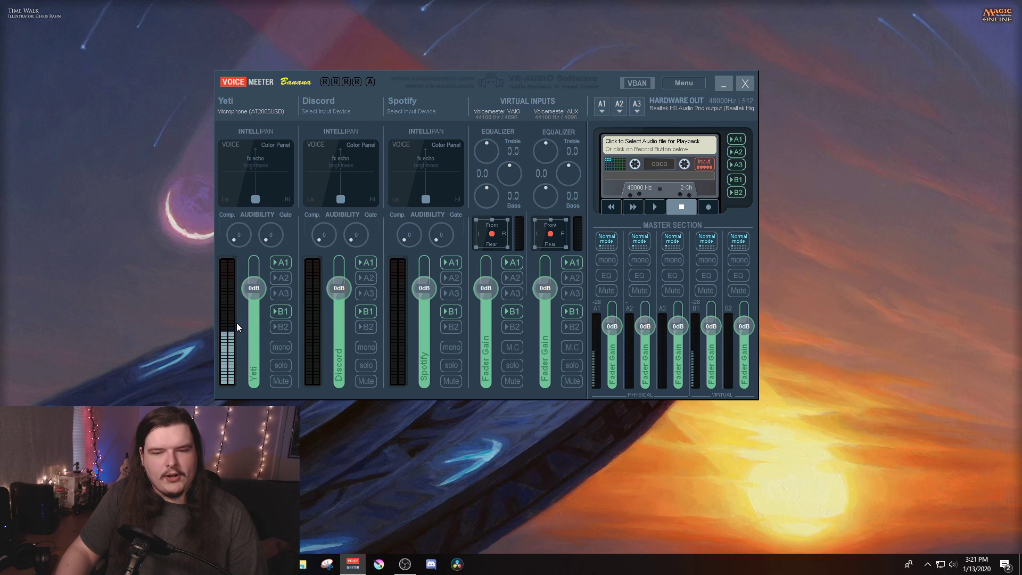
Disable the A1 and B1 routing on all hardware and virtual input strips
click(282, 312)
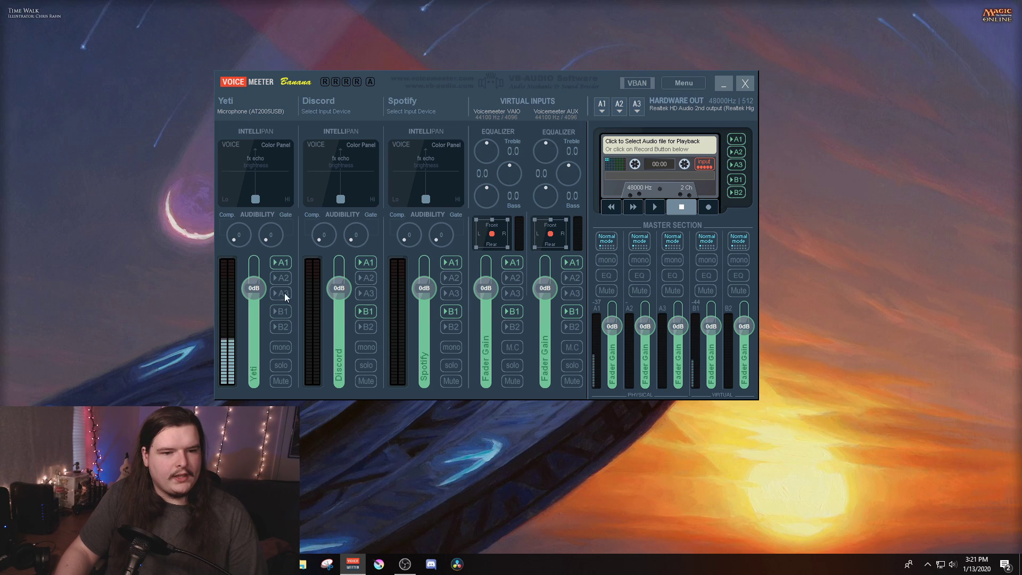
click(281, 263)
click(364, 263)
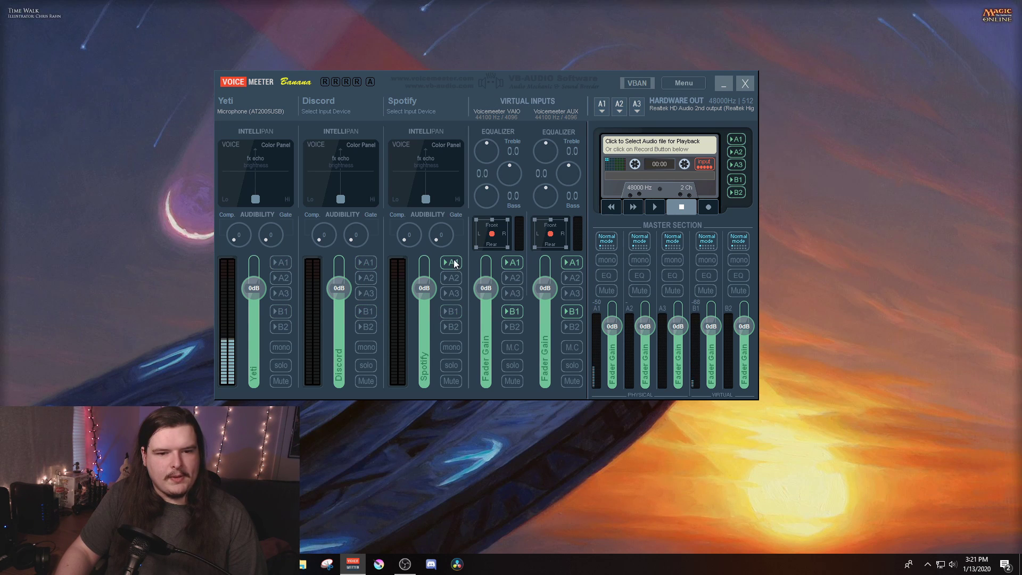
click(571, 311)
click(571, 263)
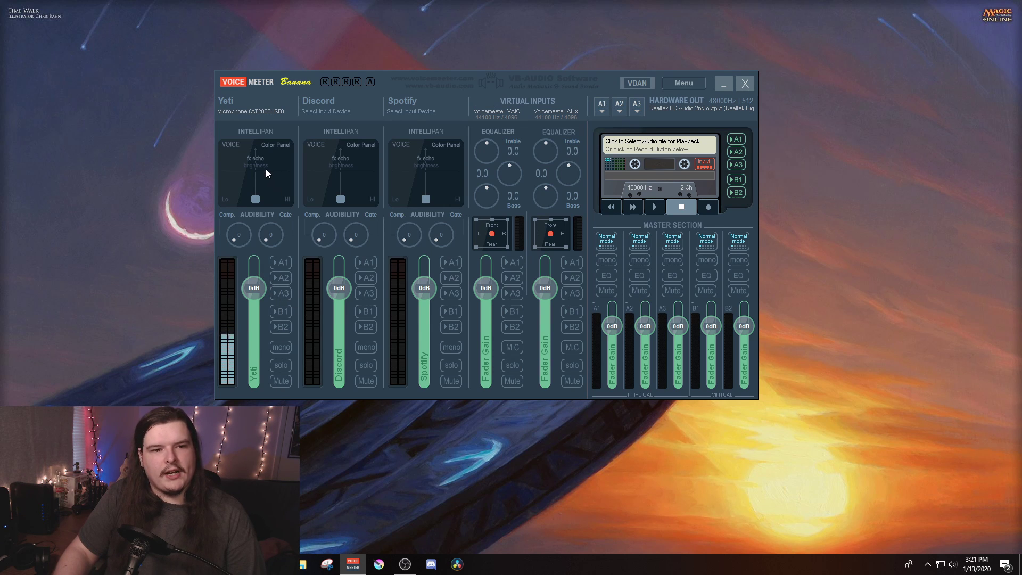
Try routing the Yeti microphone to output A1 and switch that routing back off
click(286, 263)
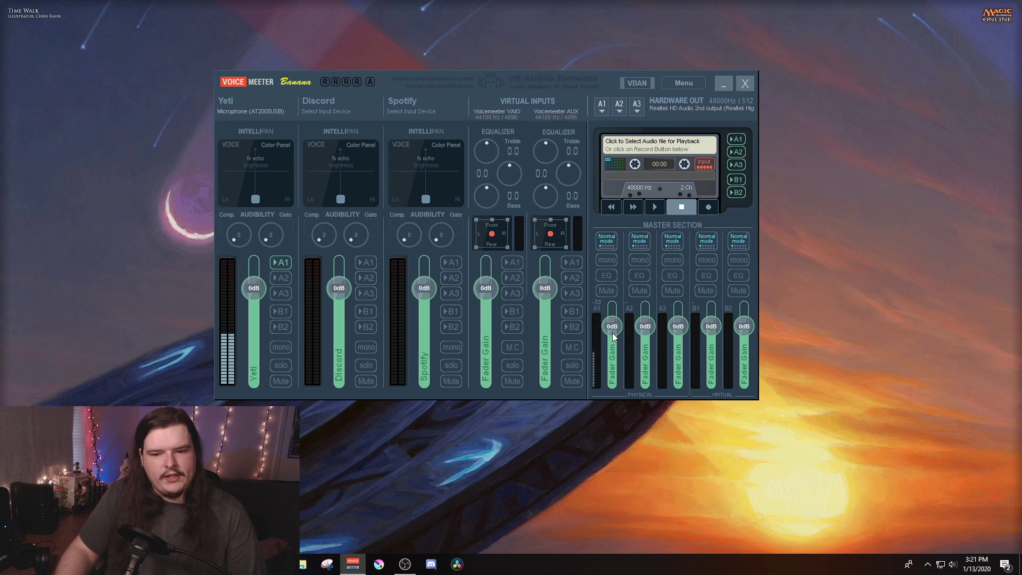
click(283, 263)
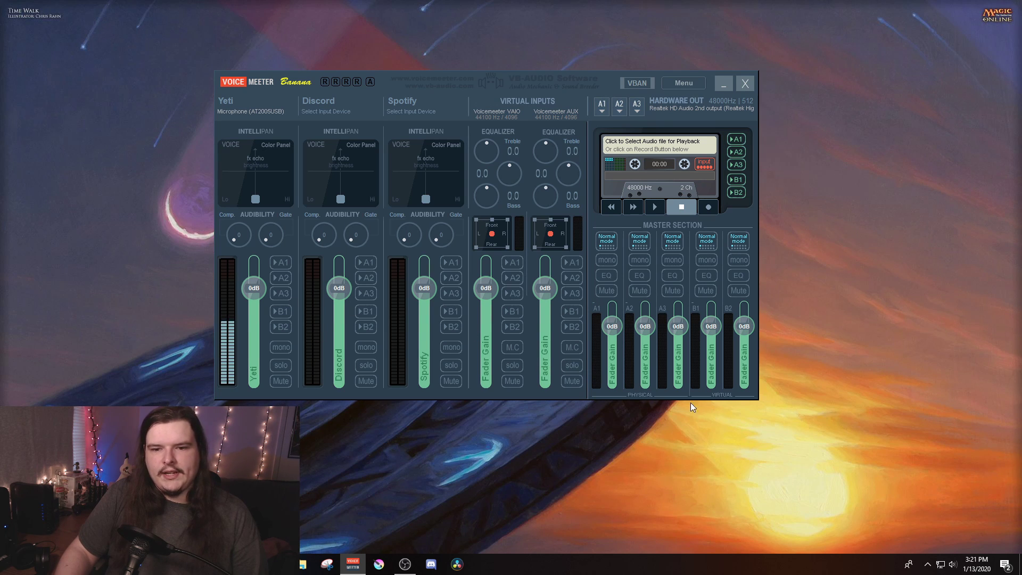
Choose VoiceMeeter Input (VB-Audio VoiceMeeter VAIO) as the Windows playback device and route the Voicemeeter VAIO virtual input to A1
click(956, 567)
click(925, 518)
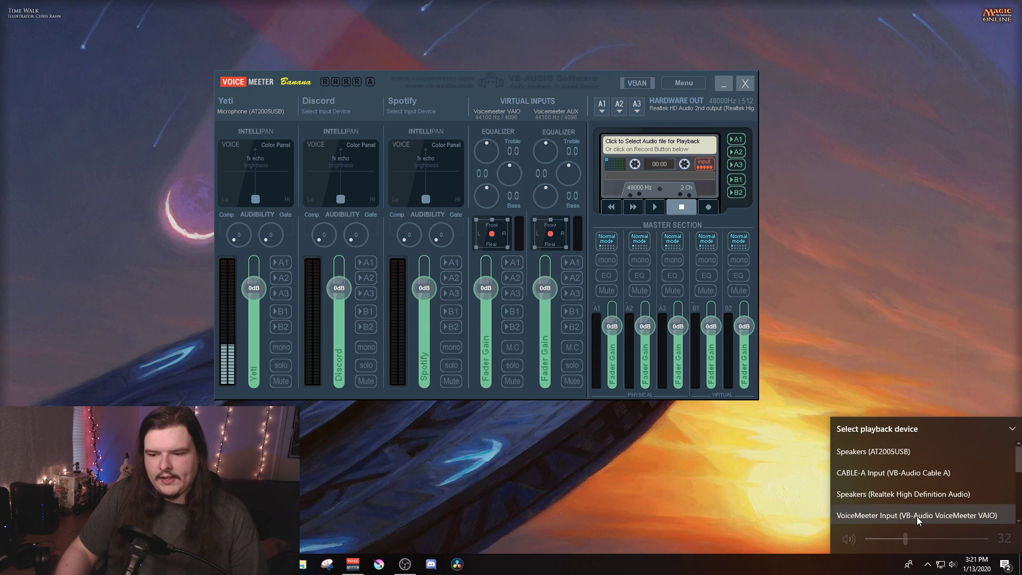
scroll(956, 495, down, 1)
click(975, 491)
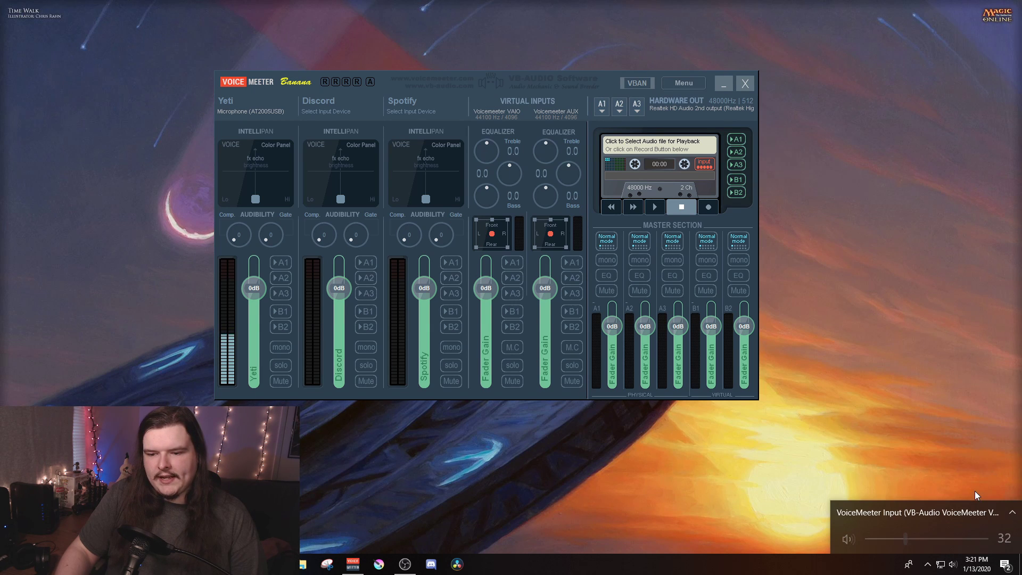
click(838, 471)
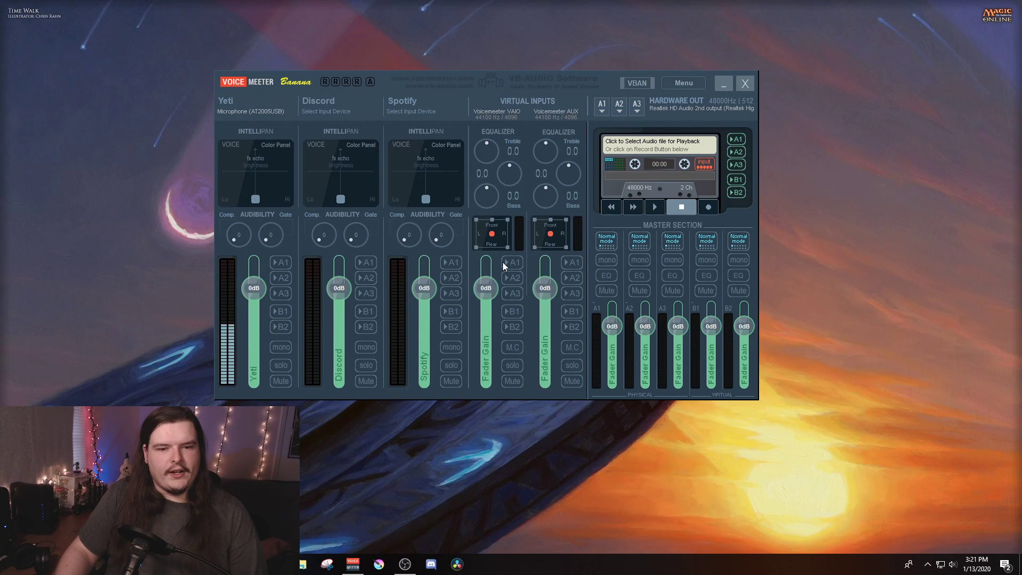
click(512, 264)
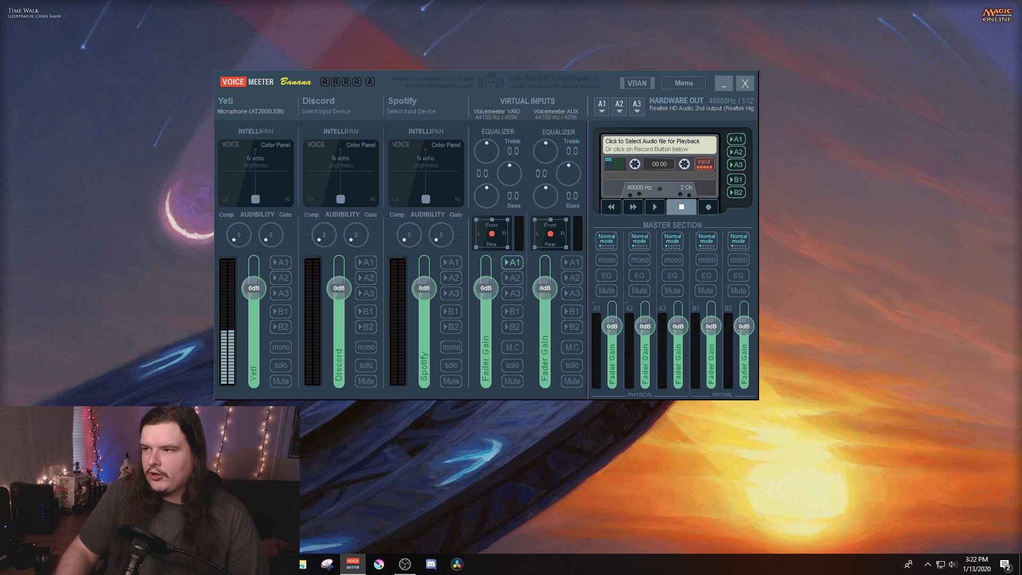
Switch to OBS and set Mic/Auxiliary Audio to VoiceMeeter Aux Output (VB-Audio VoiceMeeter AUX VAIO) in the audio settings
key(alt+Tab)
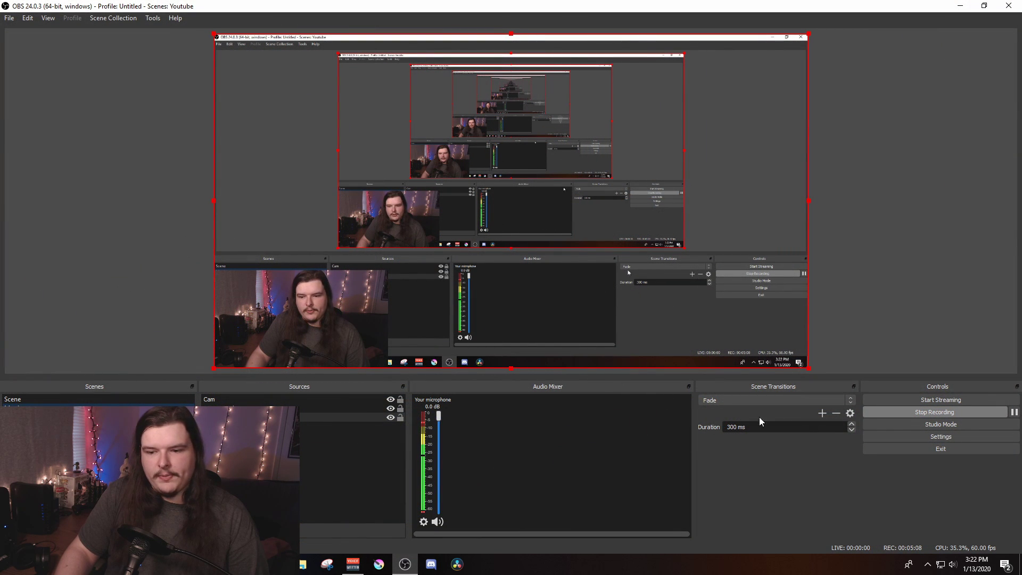
click(943, 439)
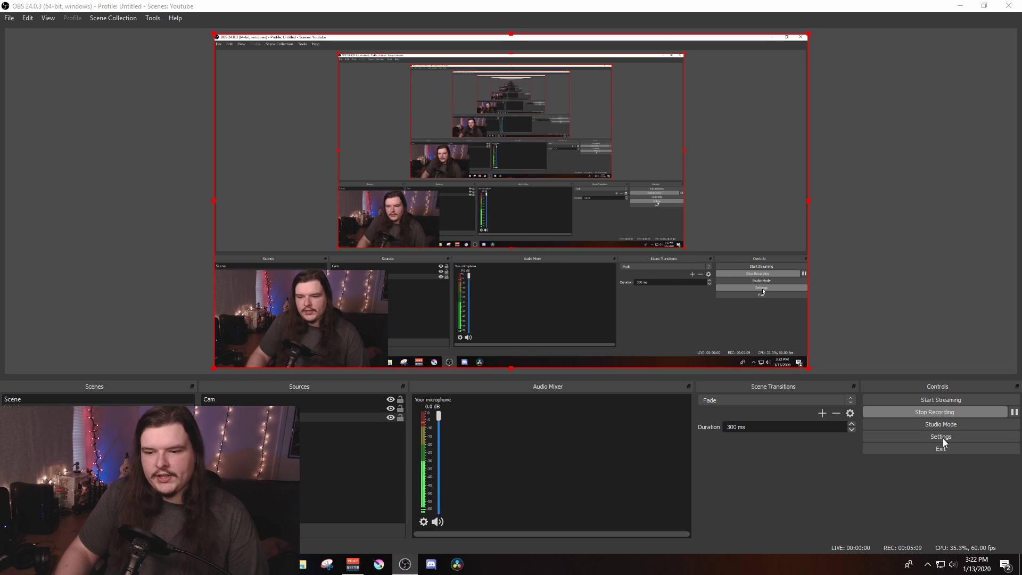
click(281, 176)
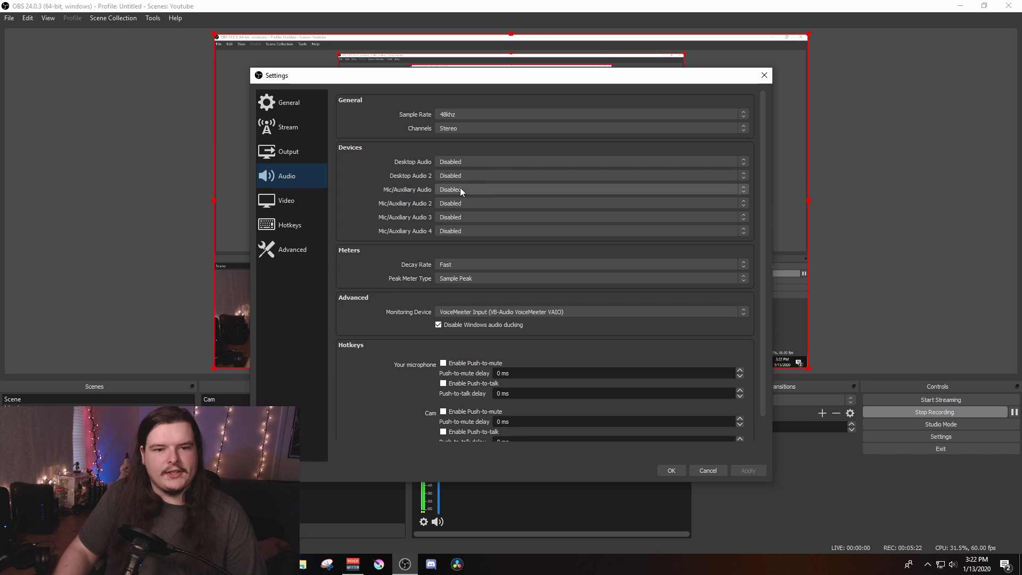
click(484, 189)
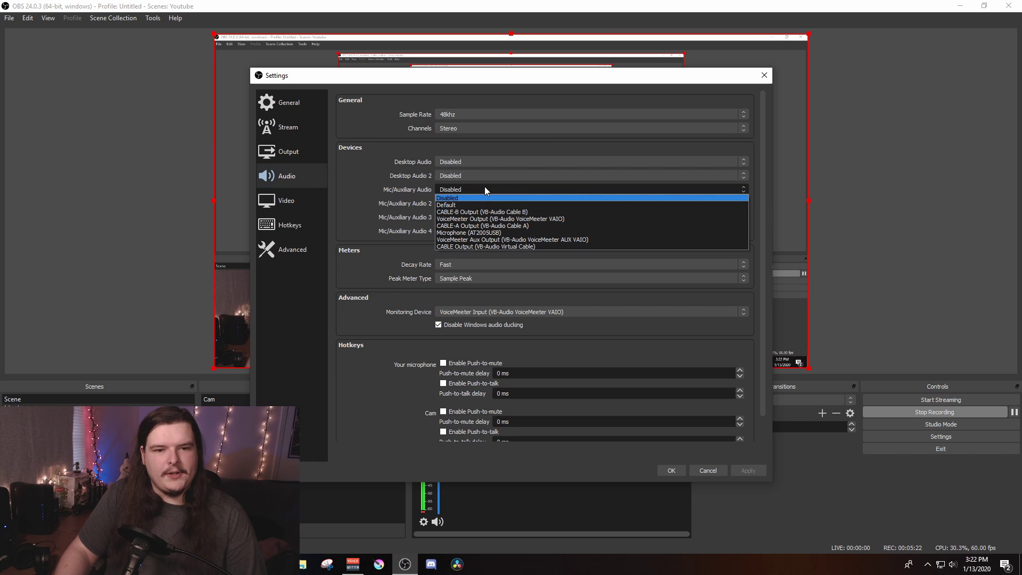
click(567, 240)
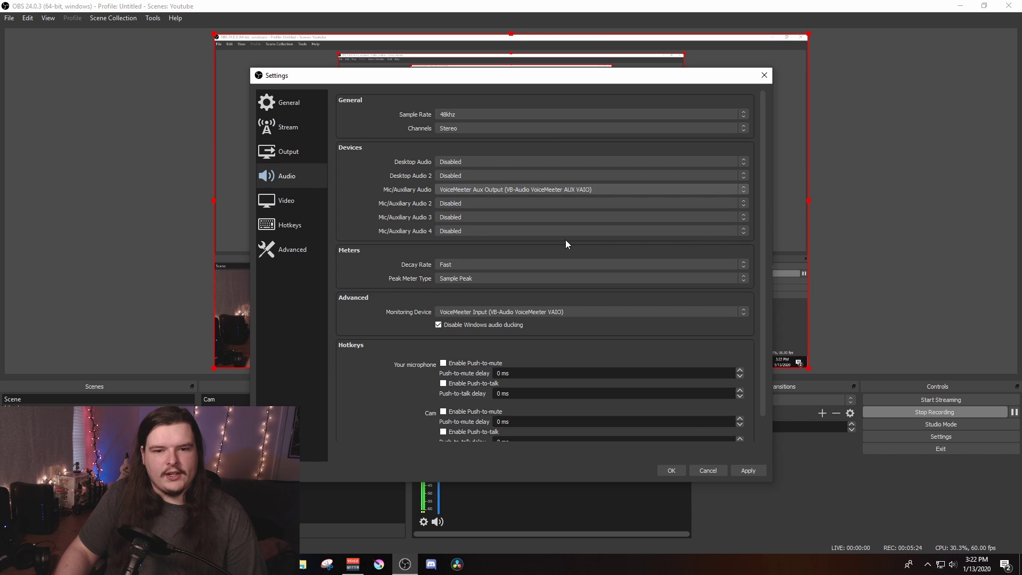
click(737, 474)
click(668, 471)
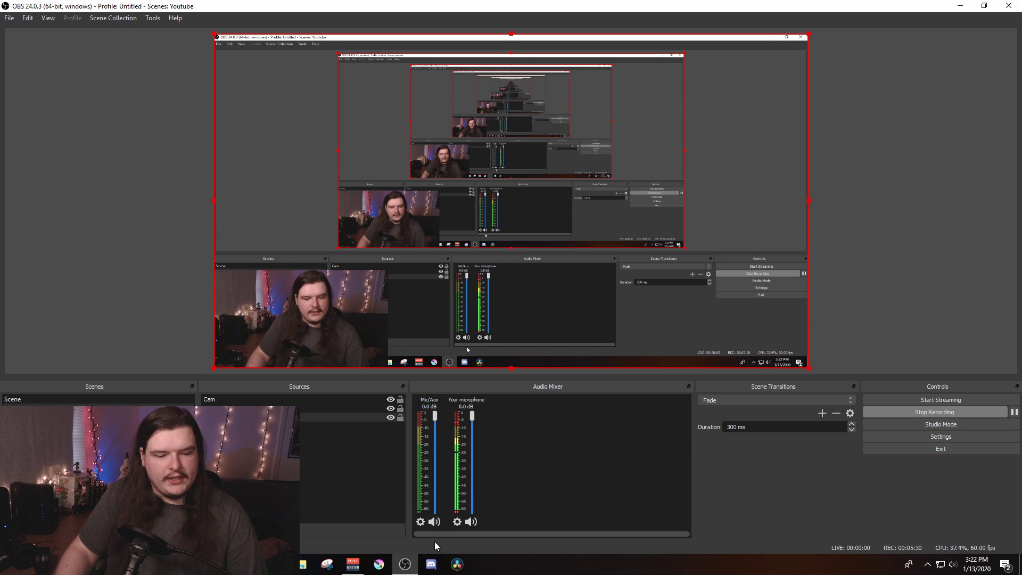
Switch to Voicemeeter, move its window clear of the OBS audio mixer, and try routing the Yeti microphone to B2
click(353, 564)
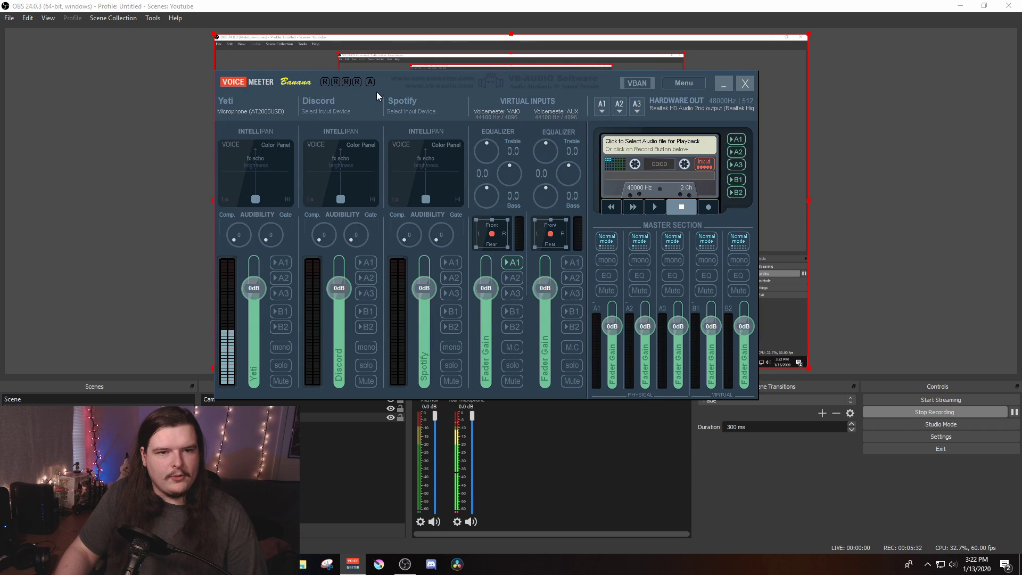
drag(376, 91, 378, 59)
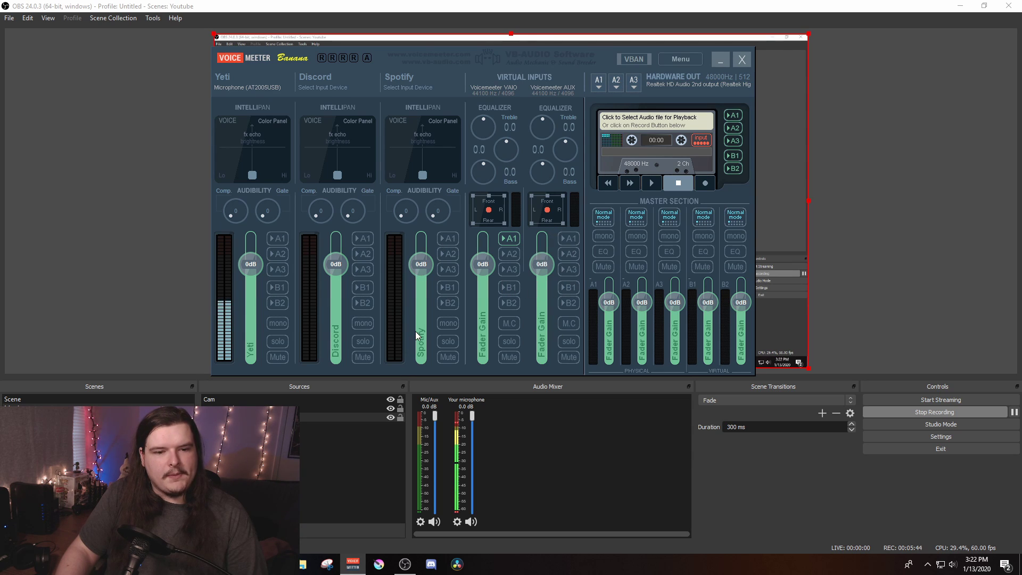
click(277, 303)
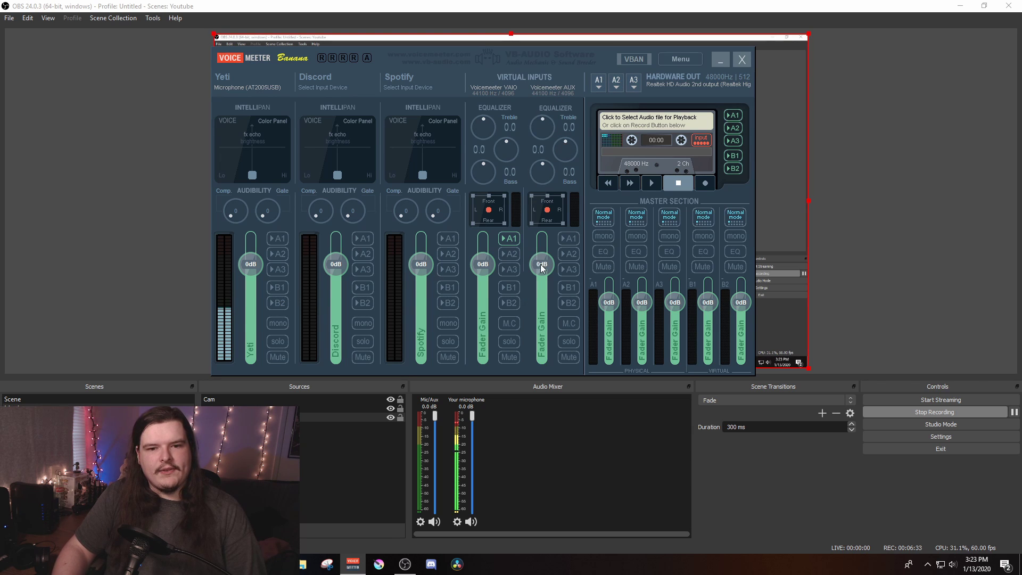
Route the Voicemeeter AUX virtual input to output A1
click(571, 239)
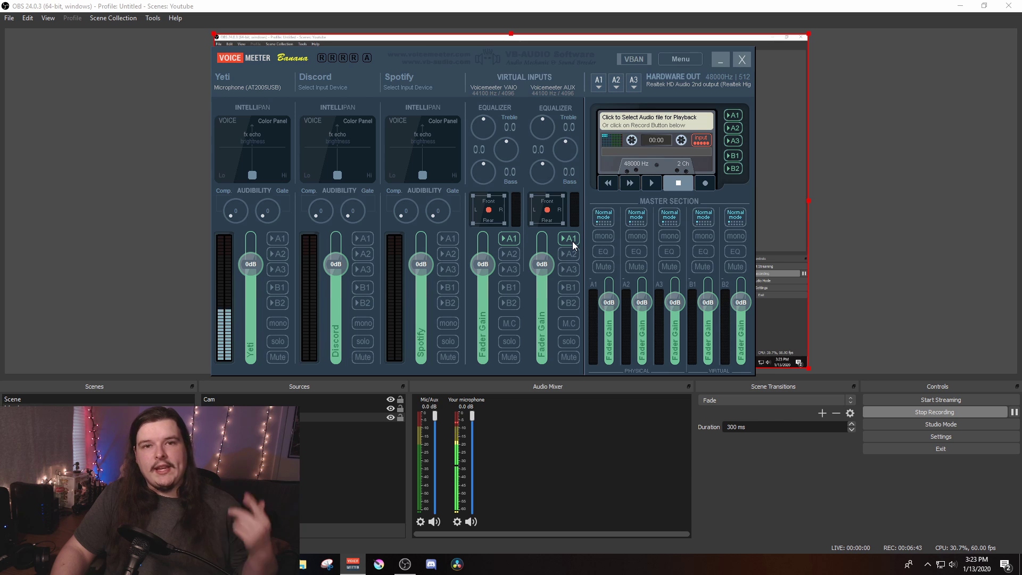
click(571, 239)
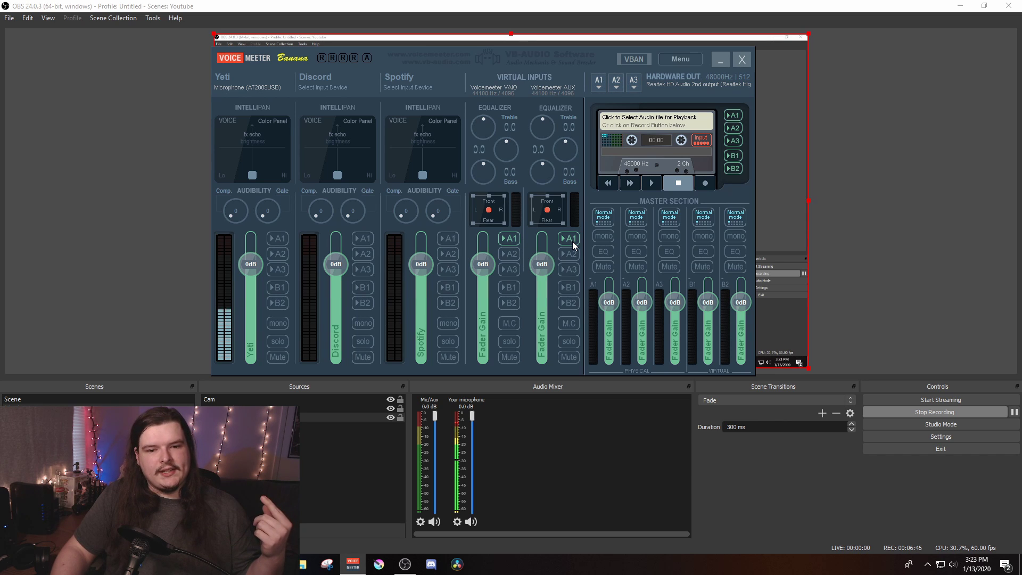